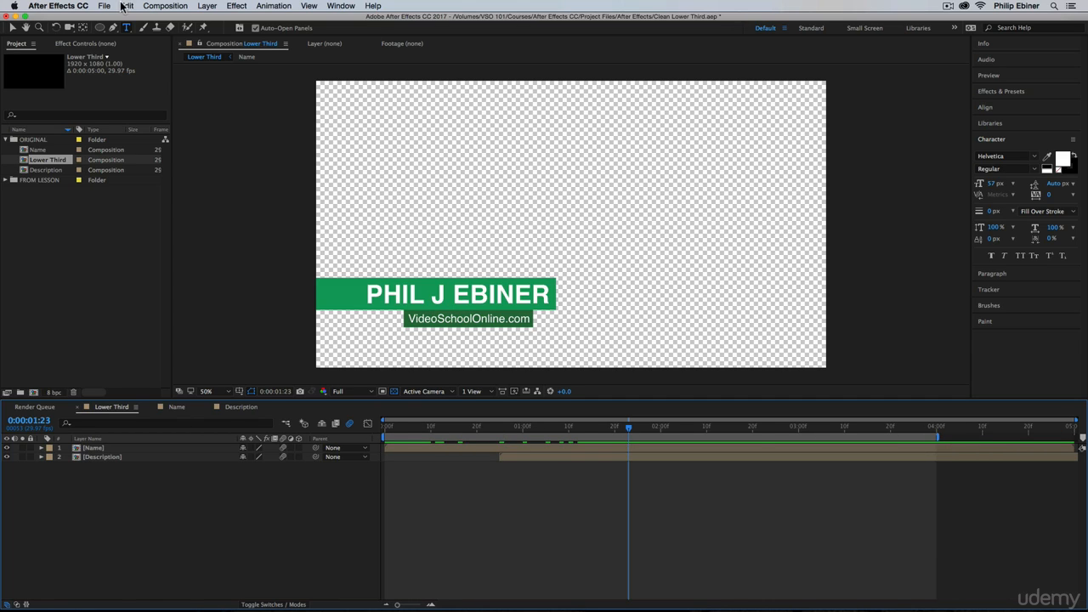
Add the Lower Third composition to the Adobe Media Encoder queue
{"action": "left_click", "coordinate": [176, 7]}
{"action": "left_click", "coordinate": [176, 6]}
{"action": "left_click", "coordinate": [171, 6]}
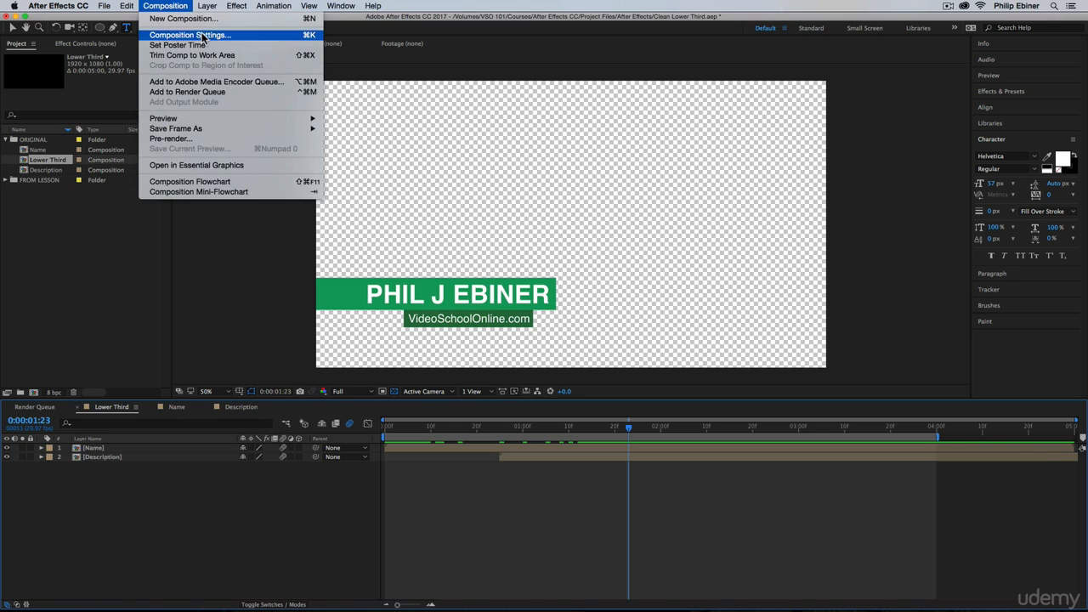
{"action": "left_click", "coordinate": [206, 83]}
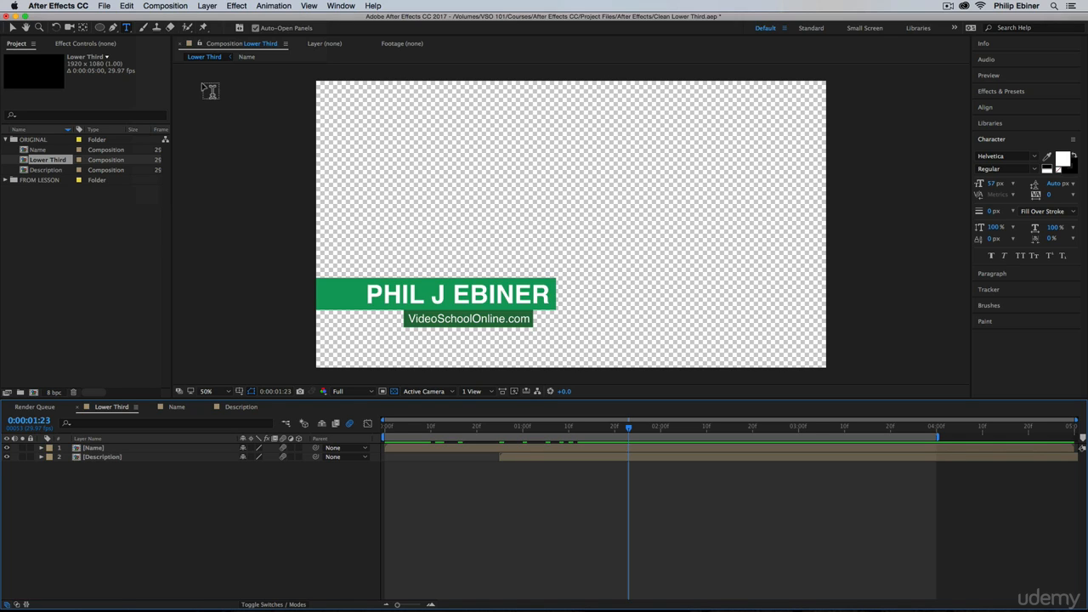
Look at the existing render queue entries, return to the Lower Third timeline, and switch to Adobe Media Encoder
{"action": "left_click", "coordinate": [35, 407]}
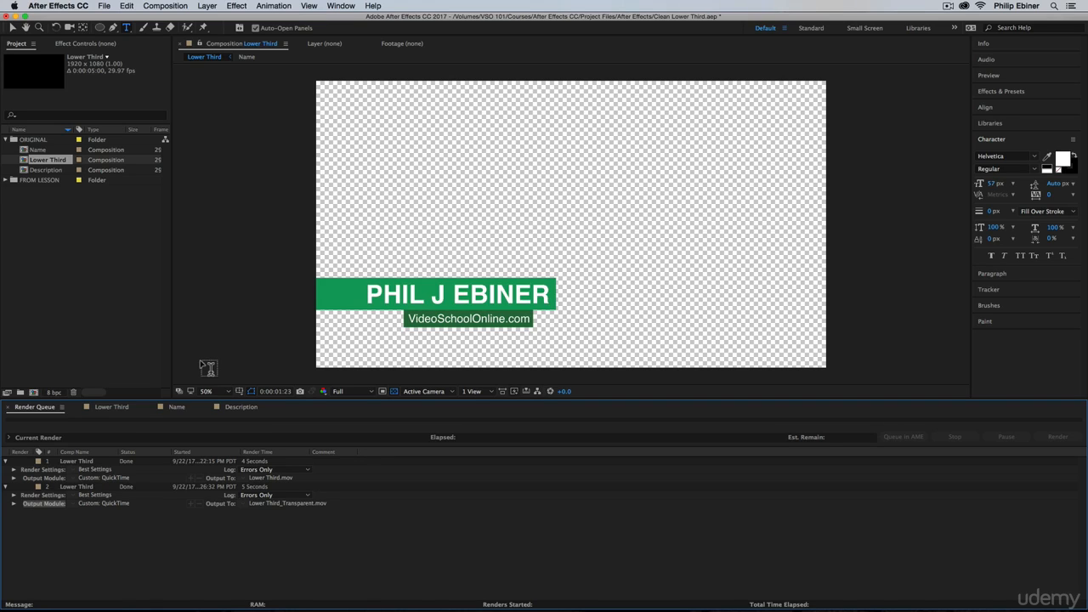
{"action": "left_click", "coordinate": [119, 412]}
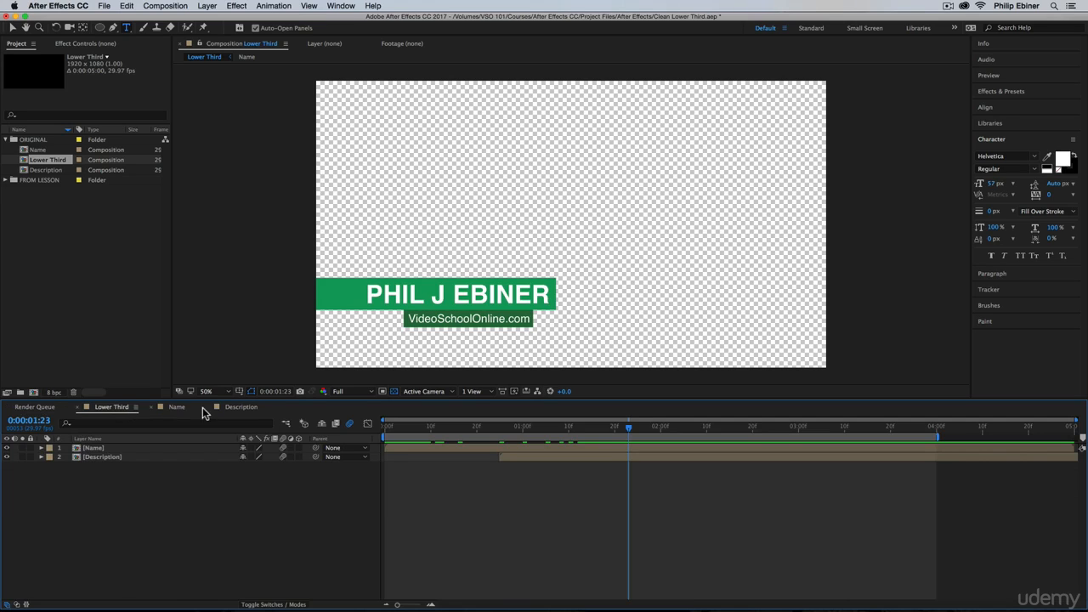
{"action": "key", "text": "super+Tab"}
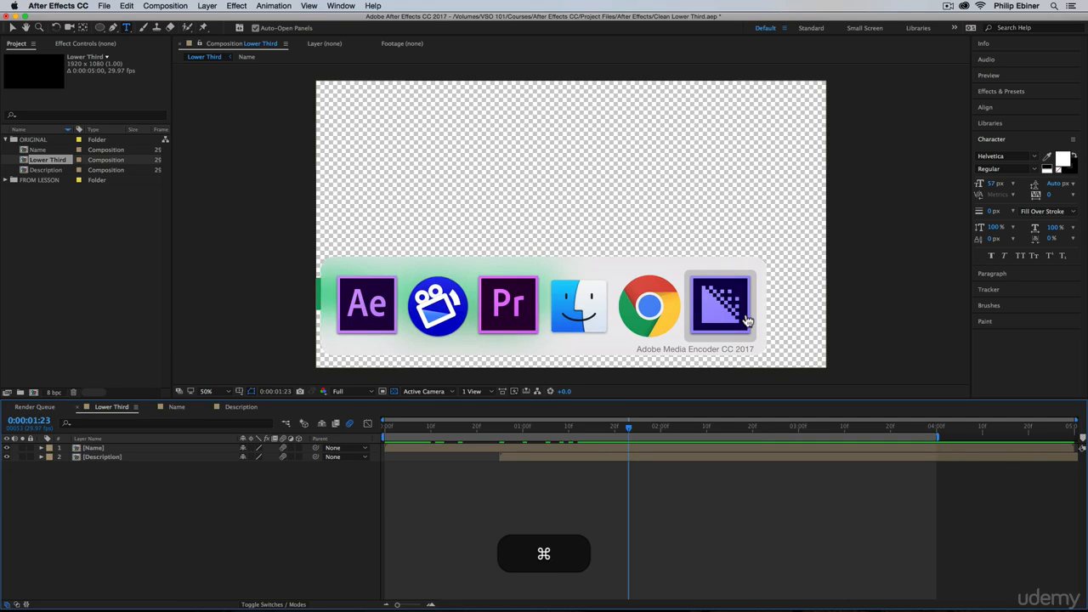
{"action": "left_click", "coordinate": [747, 319]}
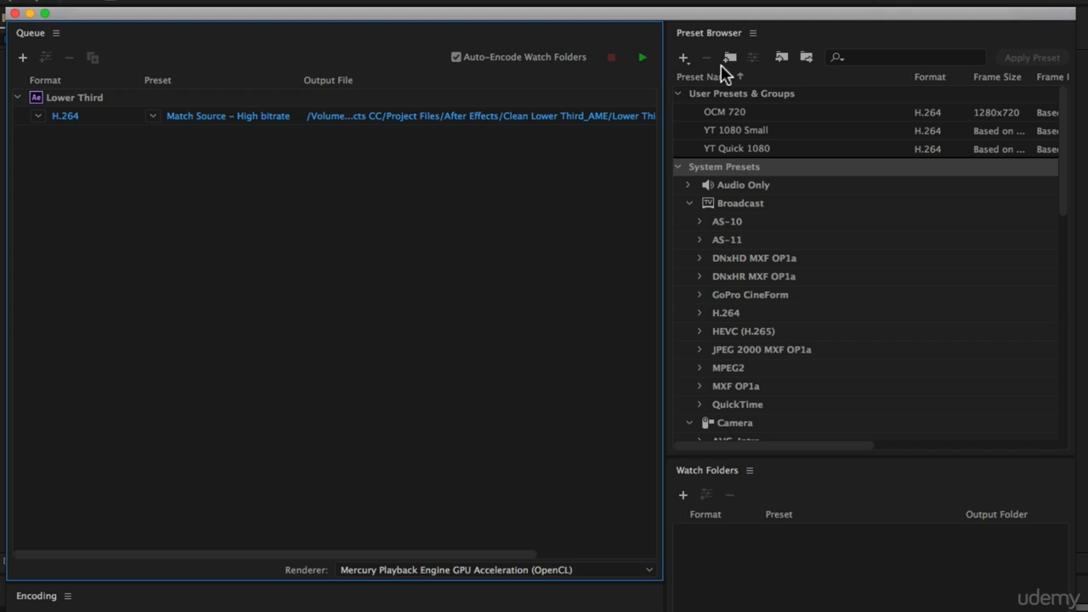
Collapse the expanded System Presets groups in the preset browser, from Broadcast through Web Video
{"action": "left_click", "coordinate": [690, 203]}
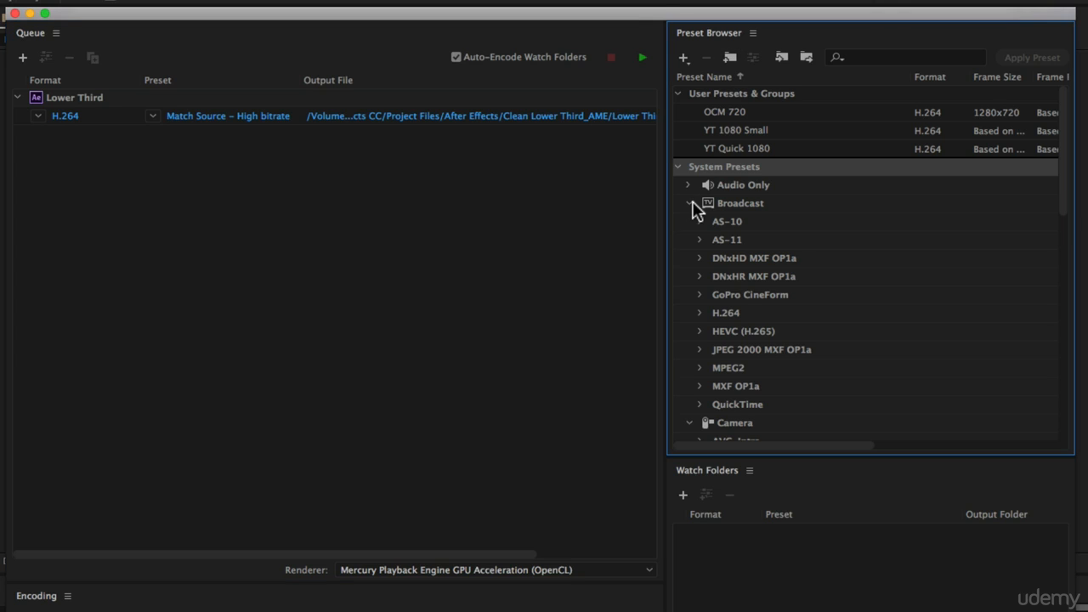
{"action": "left_click", "coordinate": [690, 221]}
{"action": "left_click", "coordinate": [690, 240]}
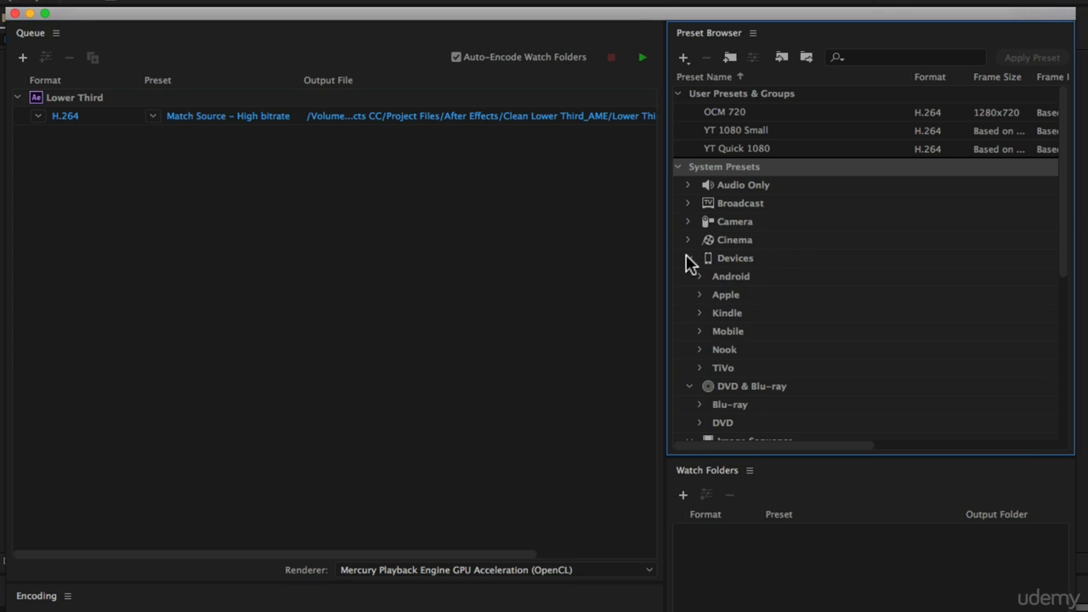
{"action": "left_click", "coordinate": [689, 257]}
{"action": "left_click", "coordinate": [689, 331]}
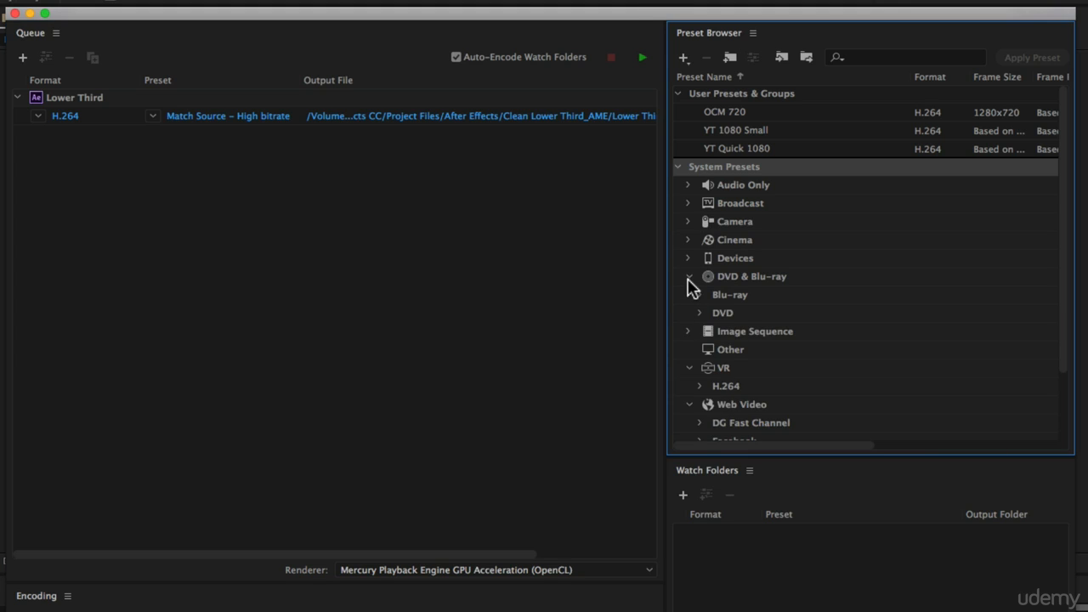
{"action": "left_click", "coordinate": [689, 281]}
{"action": "left_click", "coordinate": [689, 331]}
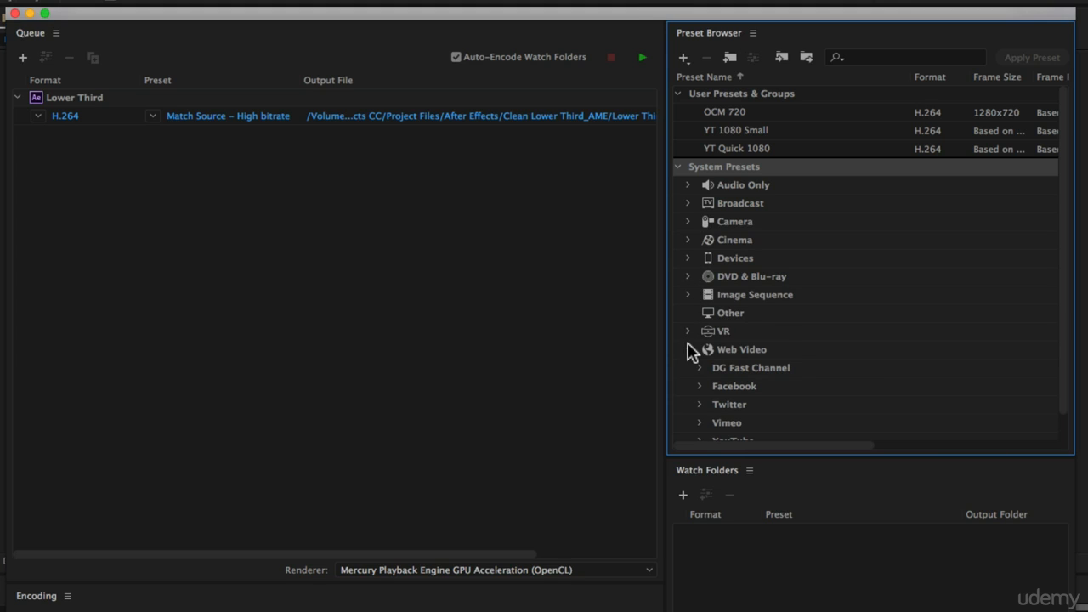
{"action": "left_click", "coordinate": [690, 350]}
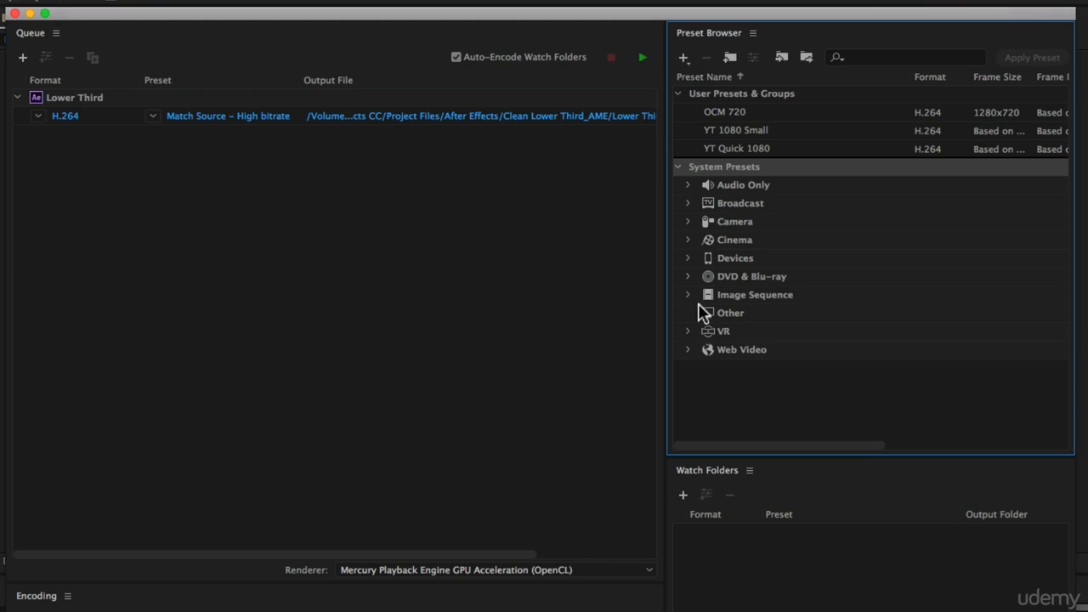
Apply the YouTube 1080p HD preset from the Web Video group to the queued Lower Third output
{"action": "left_click", "coordinate": [689, 349]}
{"action": "scroll", "coordinate": [776, 353], "scroll_direction": "down", "scroll_amount": 2}
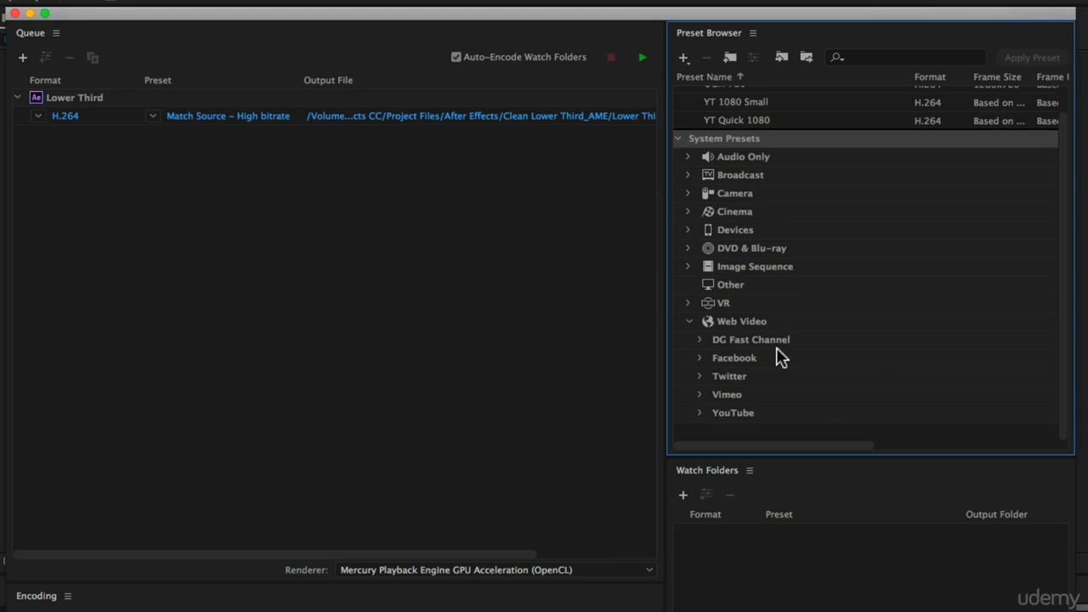
{"action": "left_click", "coordinate": [700, 413]}
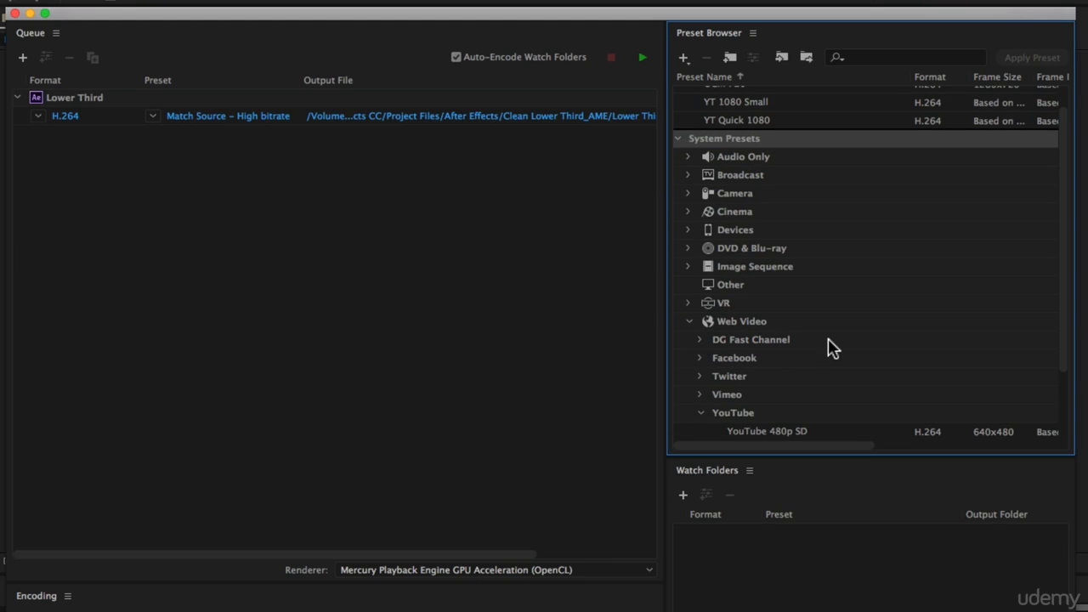
{"action": "scroll", "coordinate": [830, 346], "scroll_direction": "down", "scroll_amount": 3}
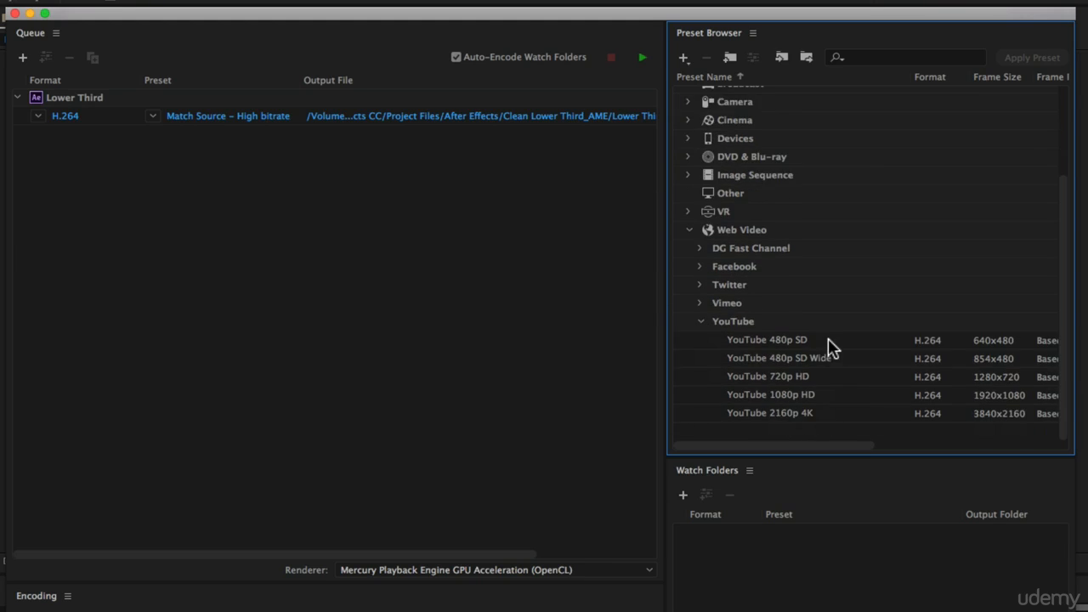
{"action": "left_click", "coordinate": [799, 397]}
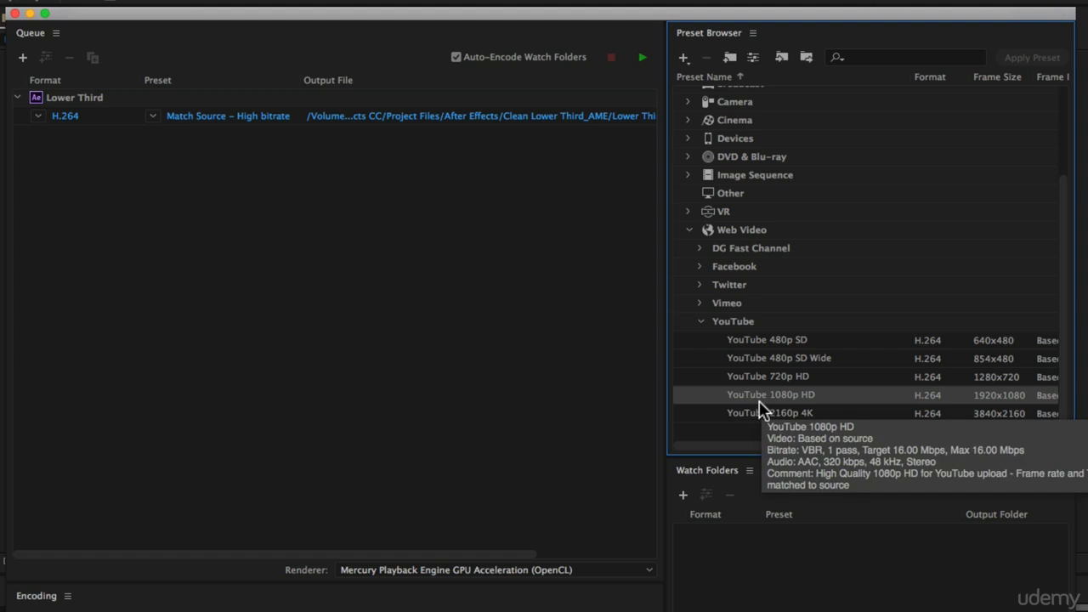
{"action": "left_click_drag", "start_coordinate": [756, 405], "coordinate": [204, 116]}
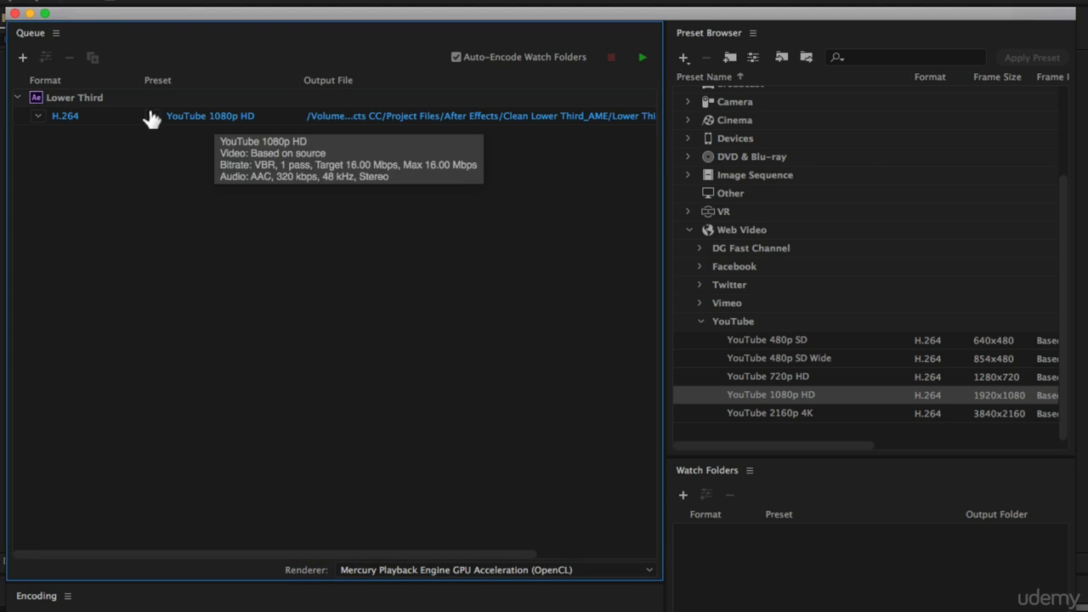
Look through the format and preset choices offered for the queued Lower Third output
{"action": "left_click", "coordinate": [37, 116]}
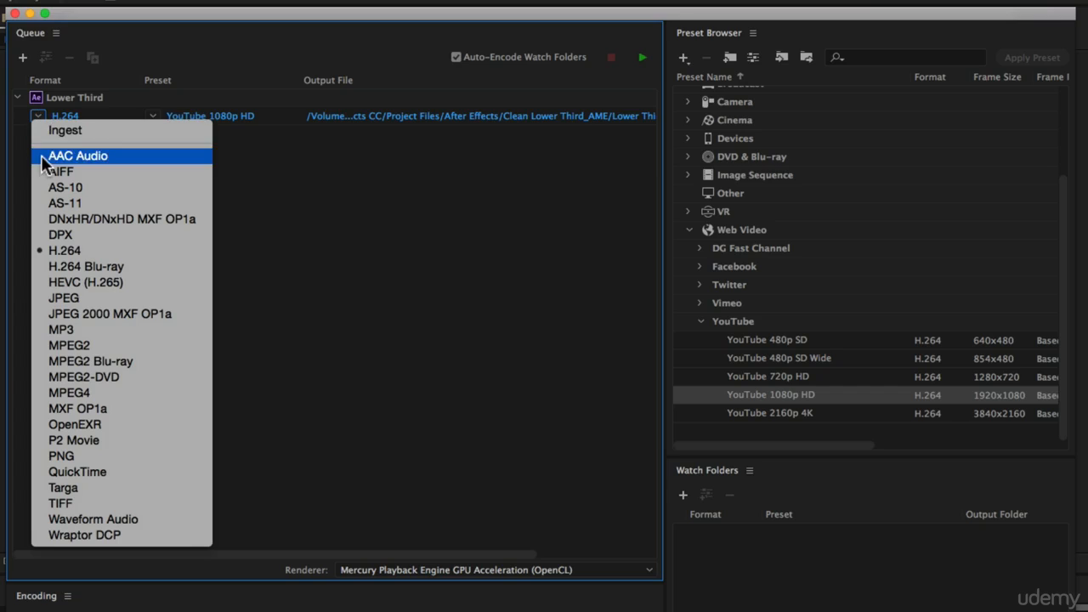
{"action": "left_click", "coordinate": [112, 109]}
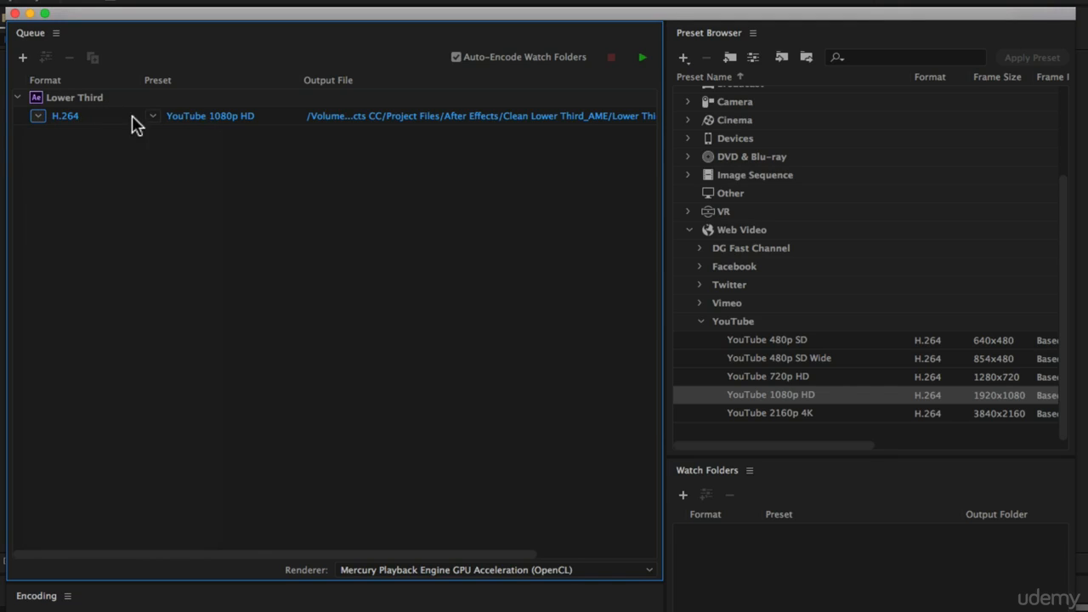
{"action": "left_click", "coordinate": [153, 117]}
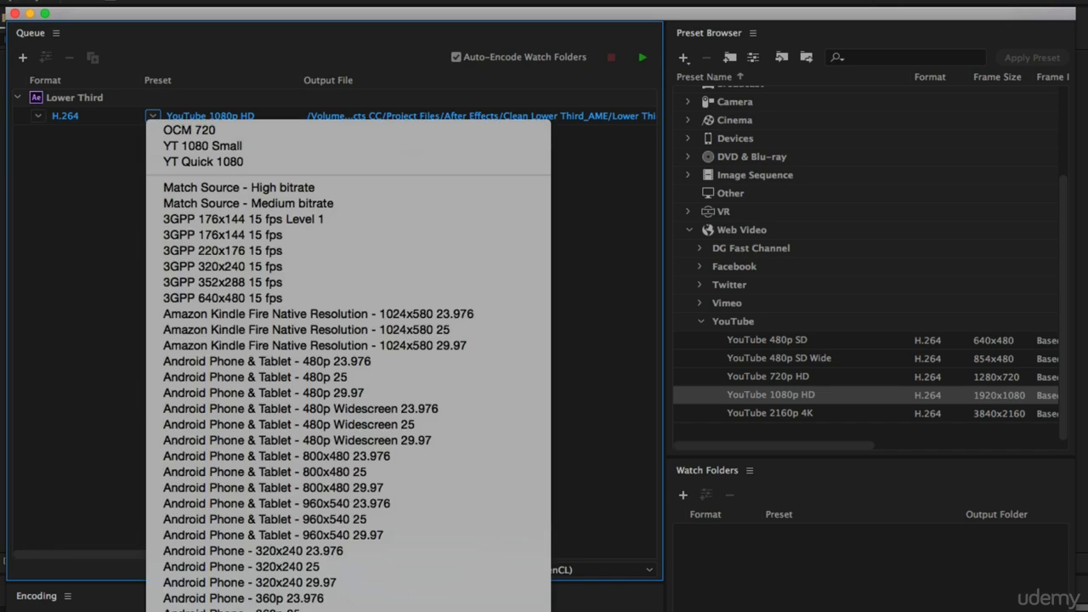
{"action": "left_click", "coordinate": [111, 128]}
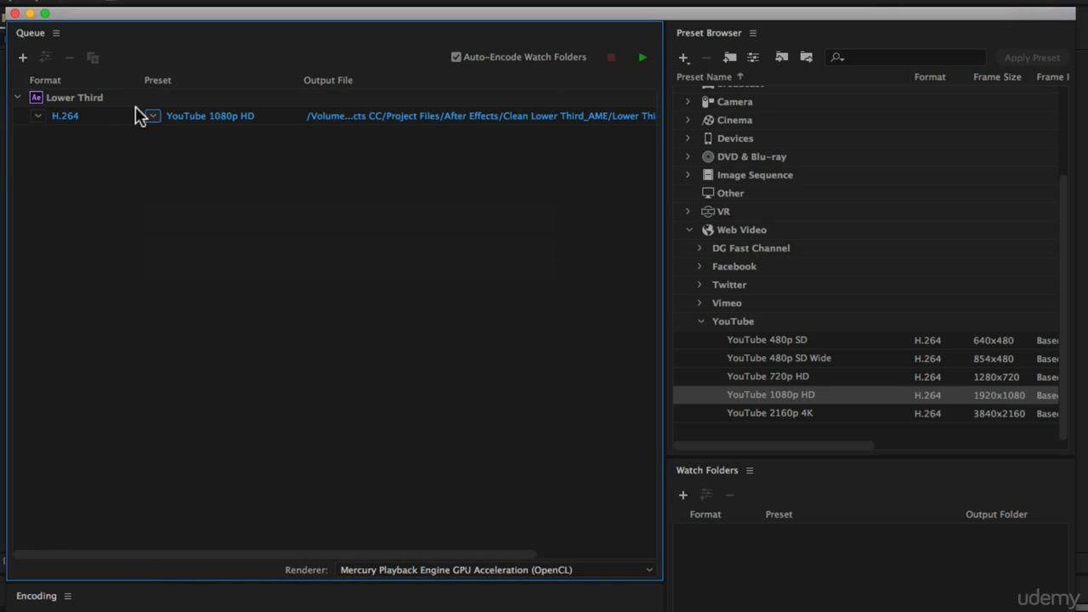
Open the export settings of the queued Lower Third output and examine its format, preset and save location options
{"action": "left_click", "coordinate": [66, 119]}
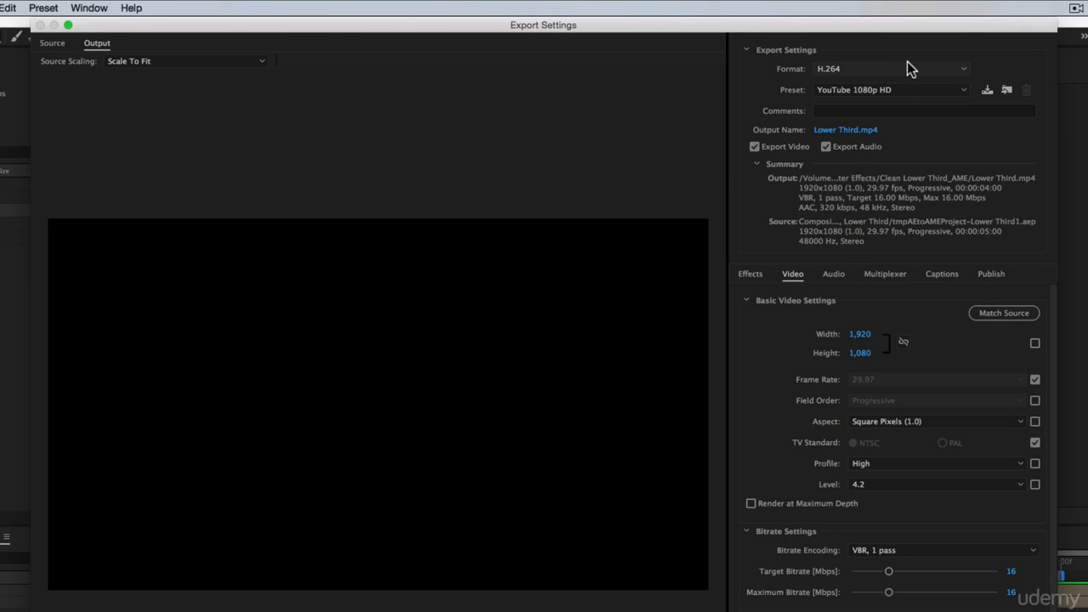
{"action": "left_click", "coordinate": [867, 69]}
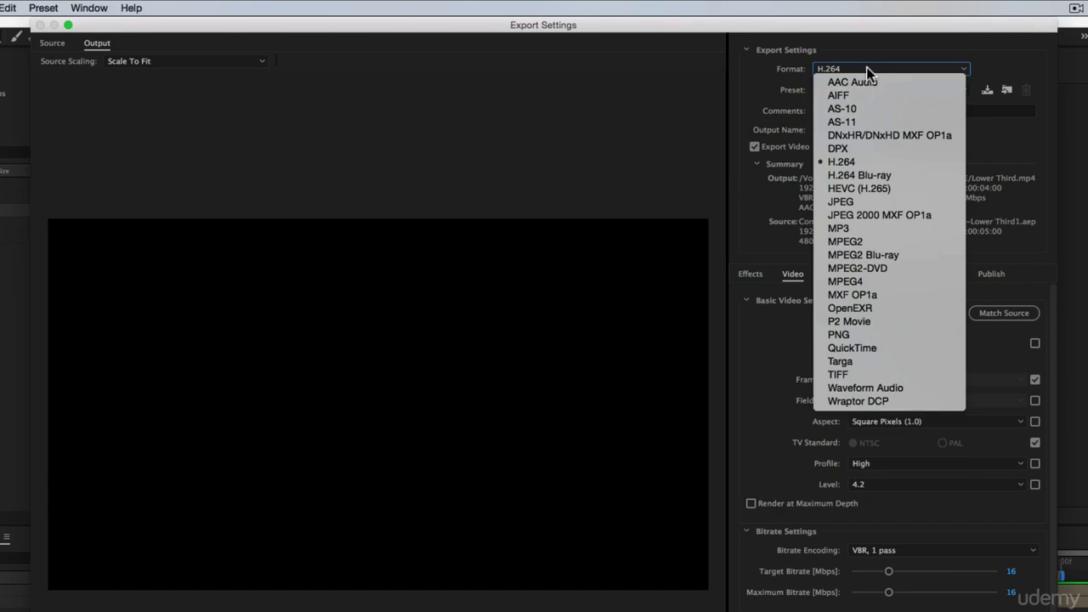
{"action": "left_click", "coordinate": [808, 107]}
{"action": "left_click", "coordinate": [842, 87]}
{"action": "left_click", "coordinate": [753, 97]}
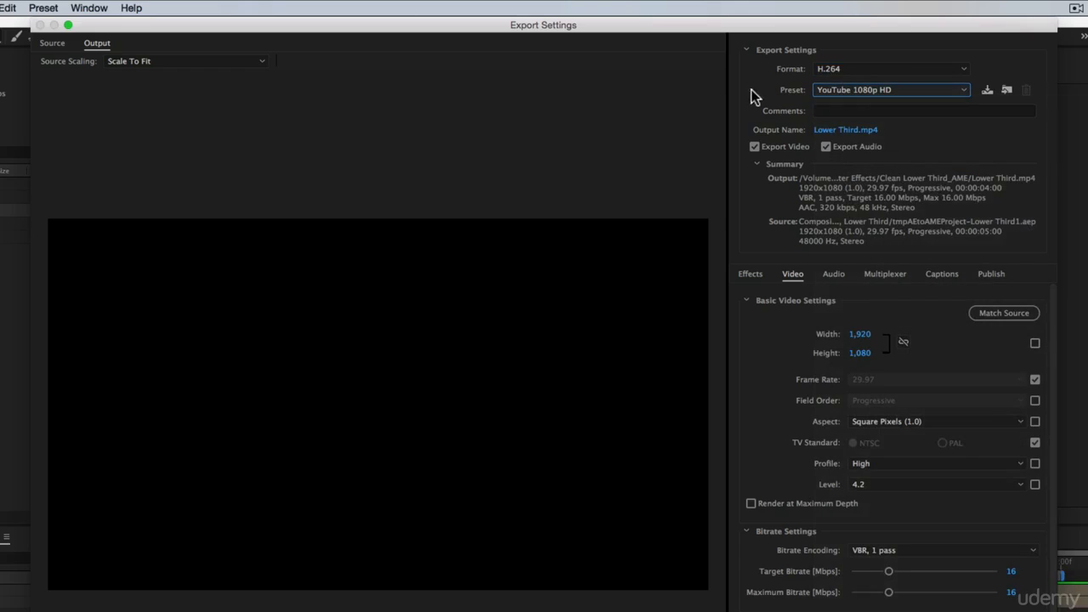
{"action": "left_click", "coordinate": [842, 132]}
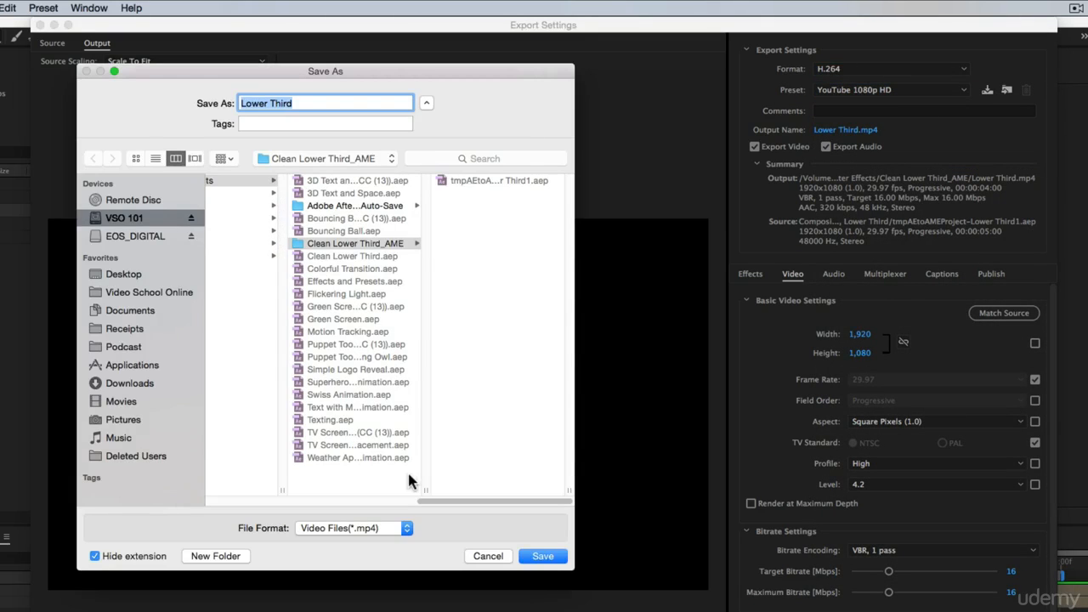
{"action": "left_click", "coordinate": [489, 556]}
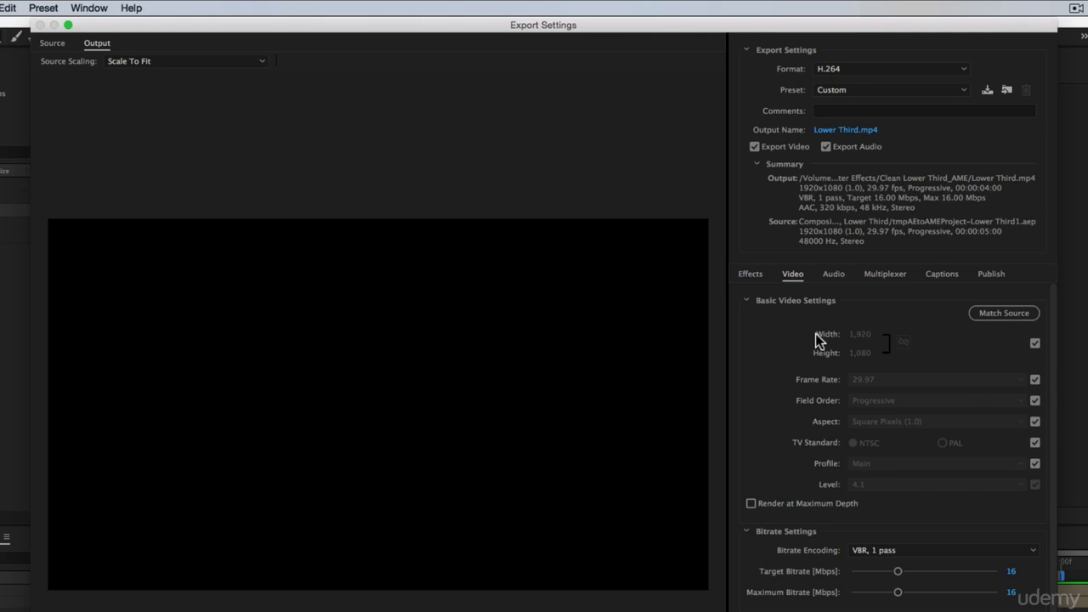
Turn source matching off for the output width and height, and switch it back on
{"action": "left_click", "coordinate": [1035, 343]}
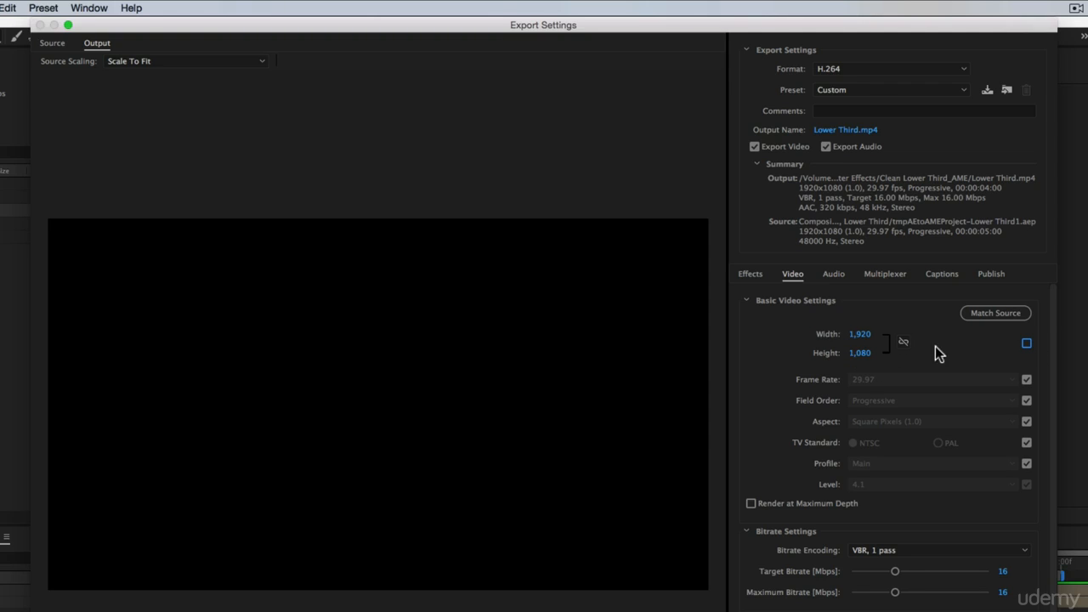
{"action": "left_click", "coordinate": [1027, 343]}
Change the export format to QuickTime and examine the available video codecs
{"action": "left_click", "coordinate": [847, 67]}
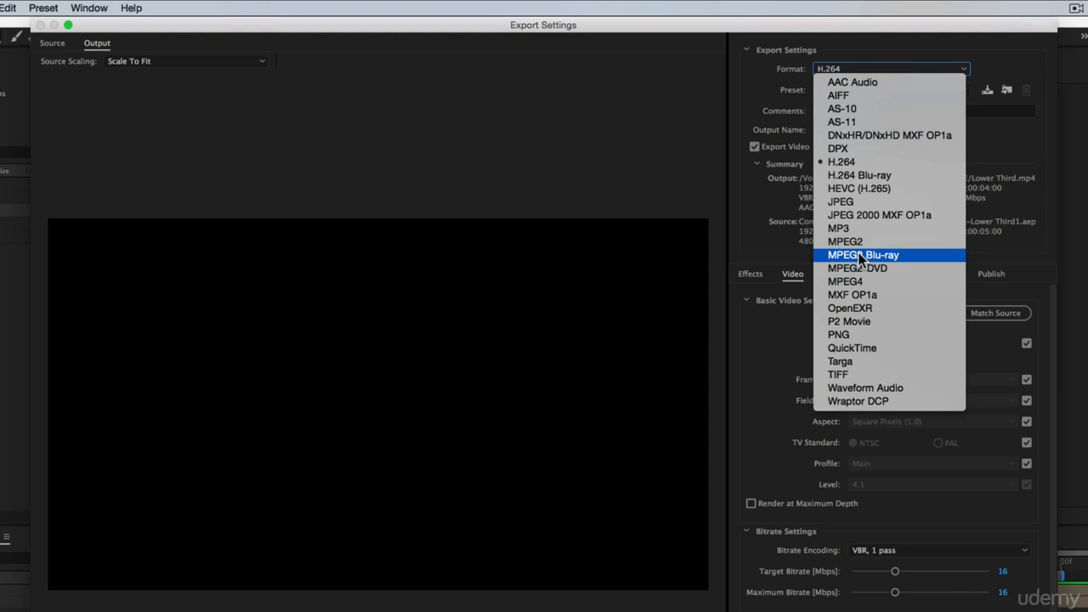
{"action": "left_click", "coordinate": [852, 348]}
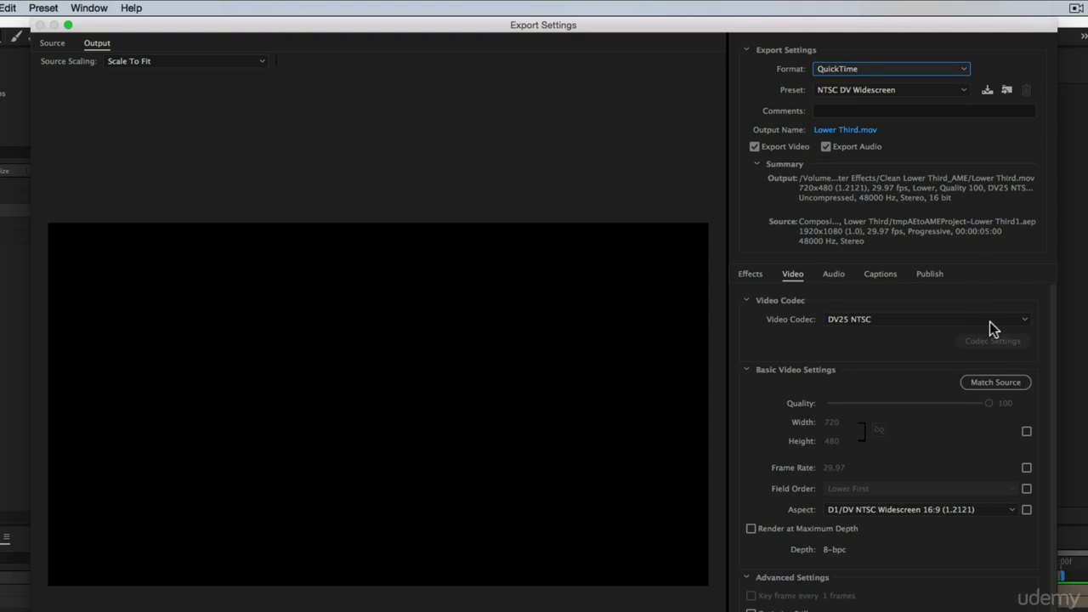
{"action": "left_click", "coordinate": [912, 318]}
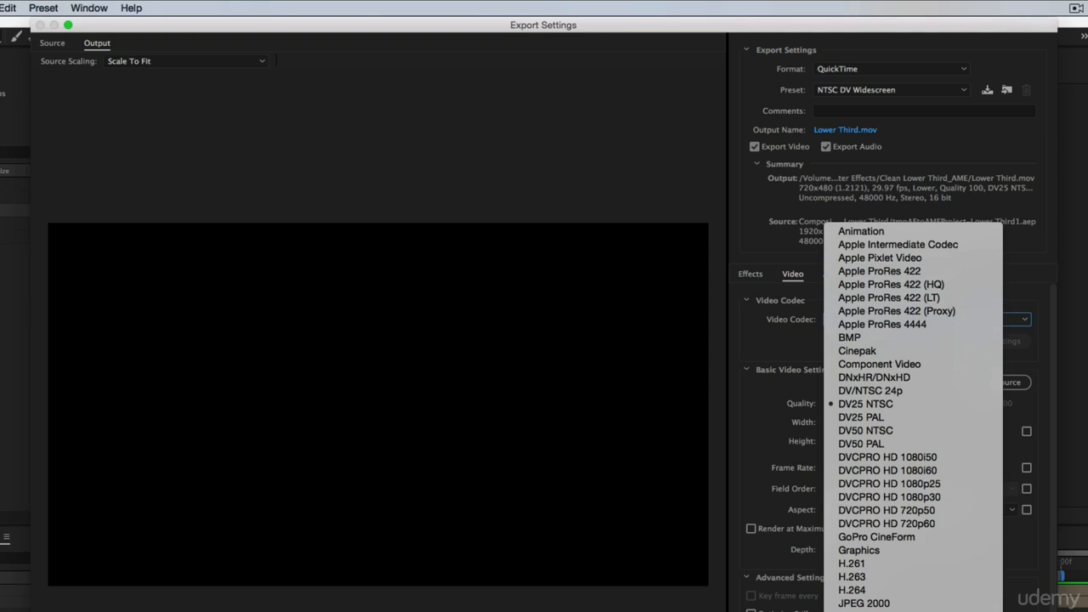
{"action": "left_click", "coordinate": [775, 330]}
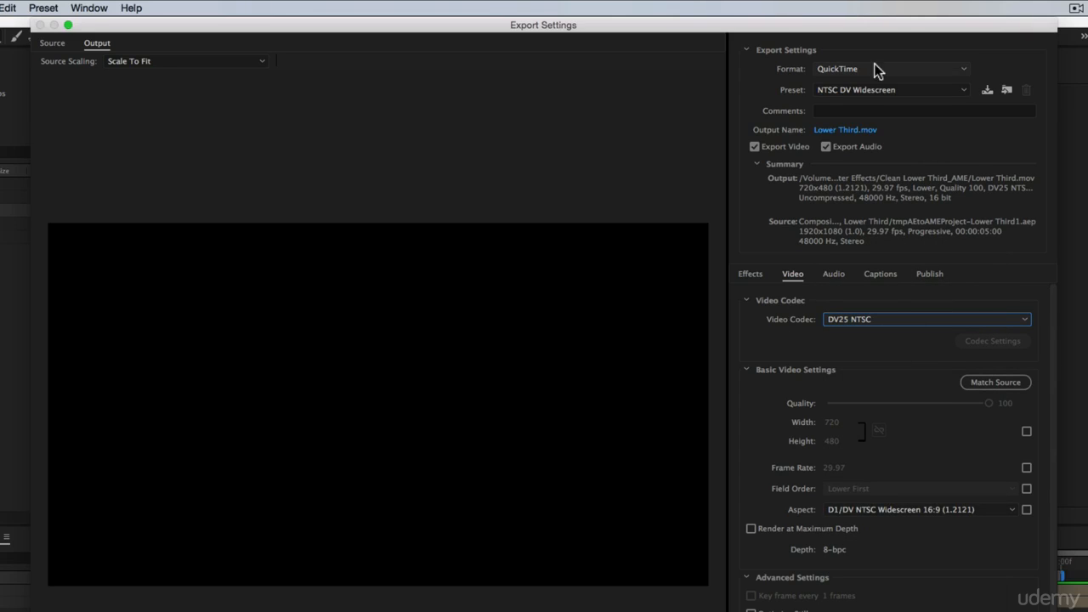
Set the Lower Third export format back to H.264
{"action": "left_click", "coordinate": [846, 92]}
{"action": "left_click", "coordinate": [851, 69]}
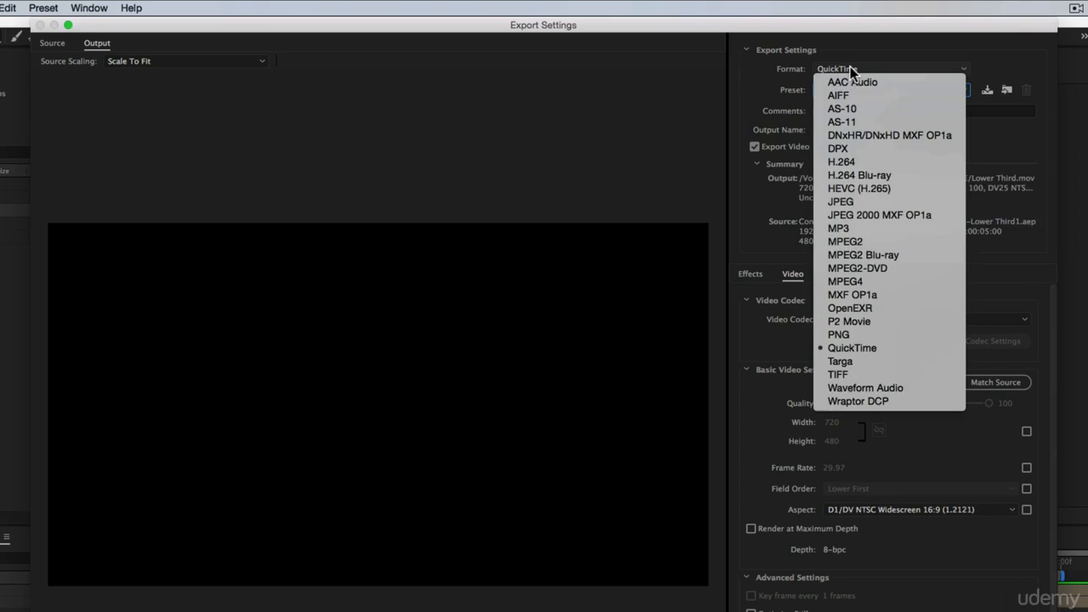
{"action": "left_click", "coordinate": [882, 162]}
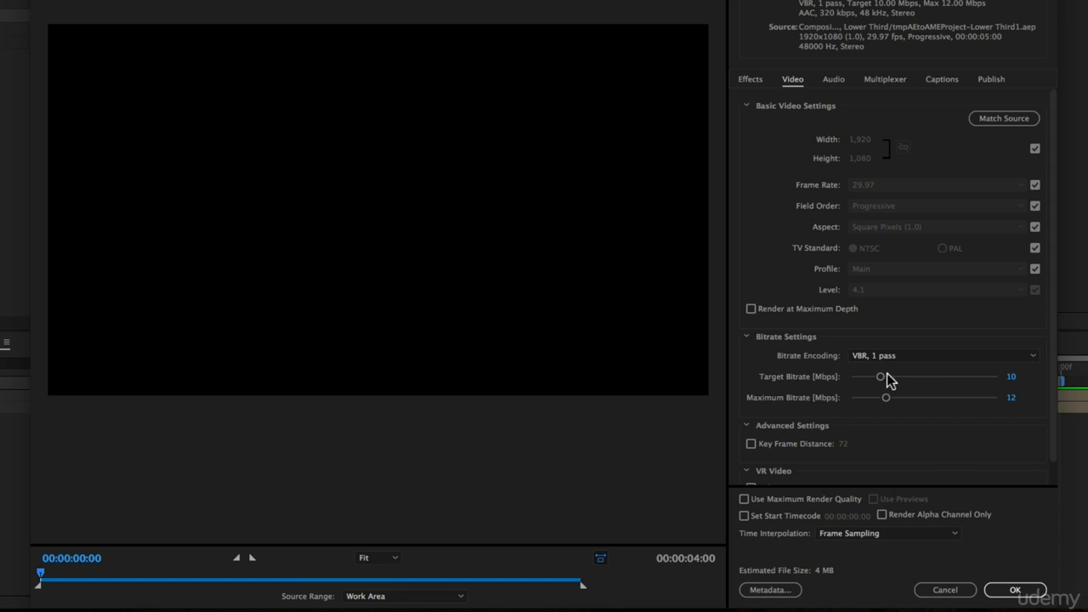
Lower the H.264 target bitrate to 5.69 Mbps and the maximum bitrate to 9.97 Mbps
{"action": "left_click_drag", "start_coordinate": [881, 376], "coordinate": [871, 378]}
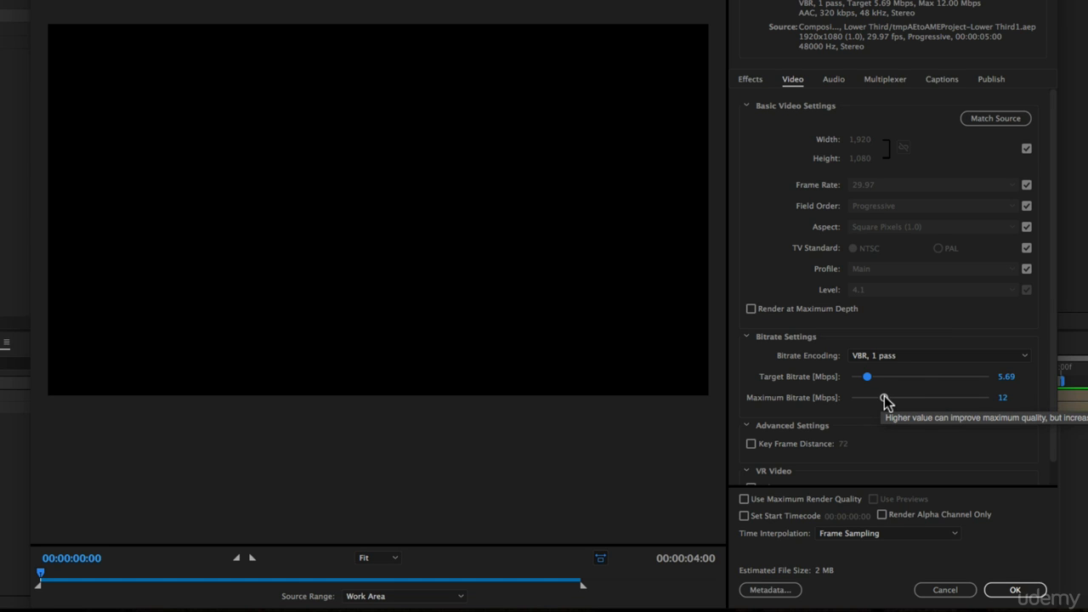
{"action": "left_click_drag", "start_coordinate": [885, 400], "coordinate": [879, 405]}
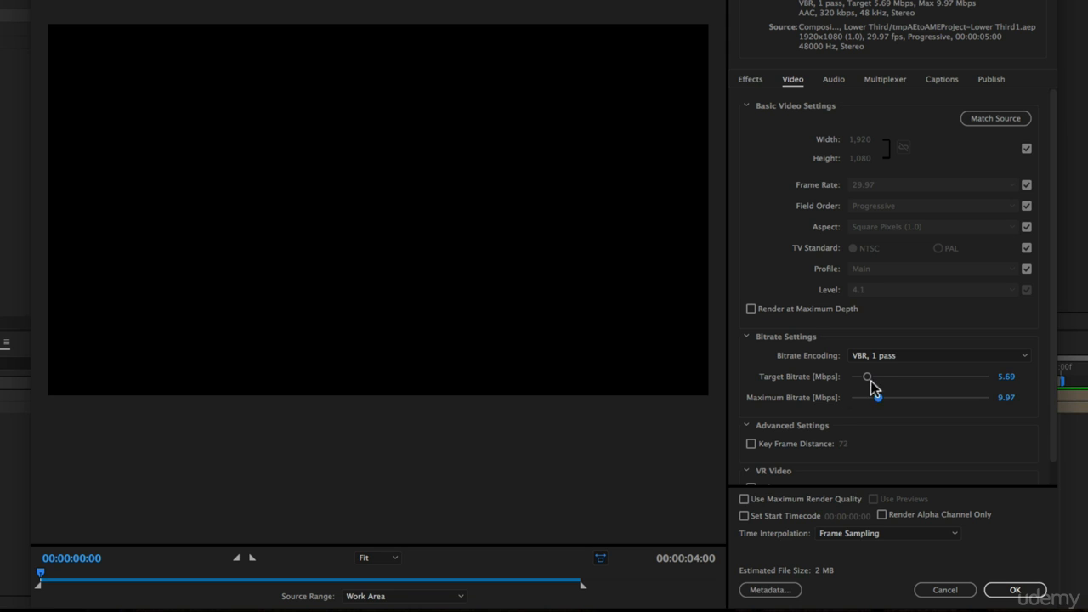
{"action": "scroll", "coordinate": [804, 400], "scroll_direction": "down", "scroll_amount": 1}
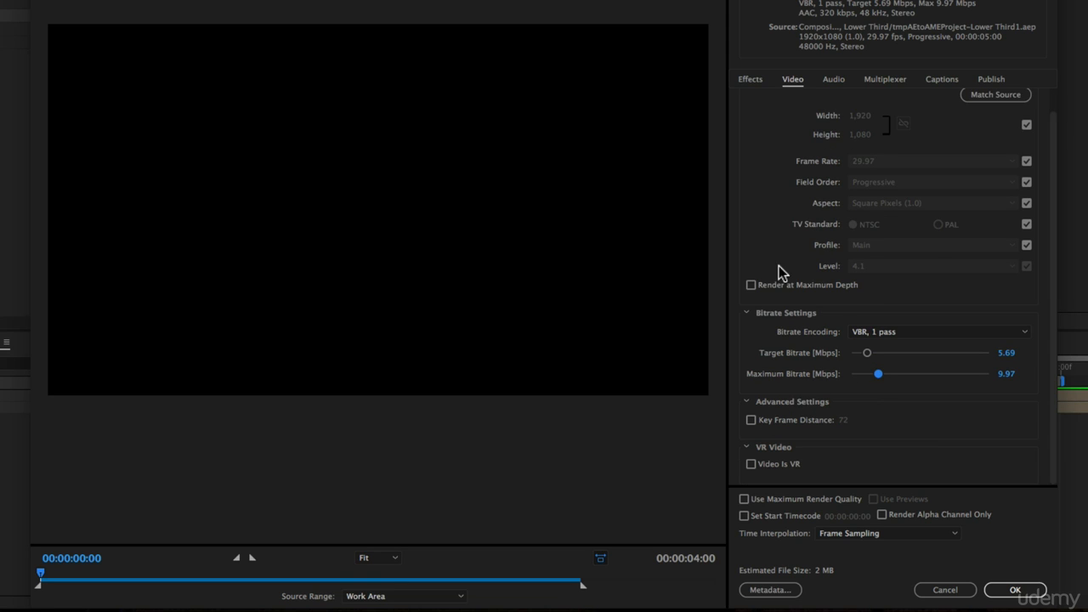
Enable Render at Maximum Depth and Use Maximum Render Quality for the Lower Third export, accept the settings and start encoding the queue
{"action": "scroll", "coordinate": [778, 272], "scroll_direction": "up", "scroll_amount": 1}
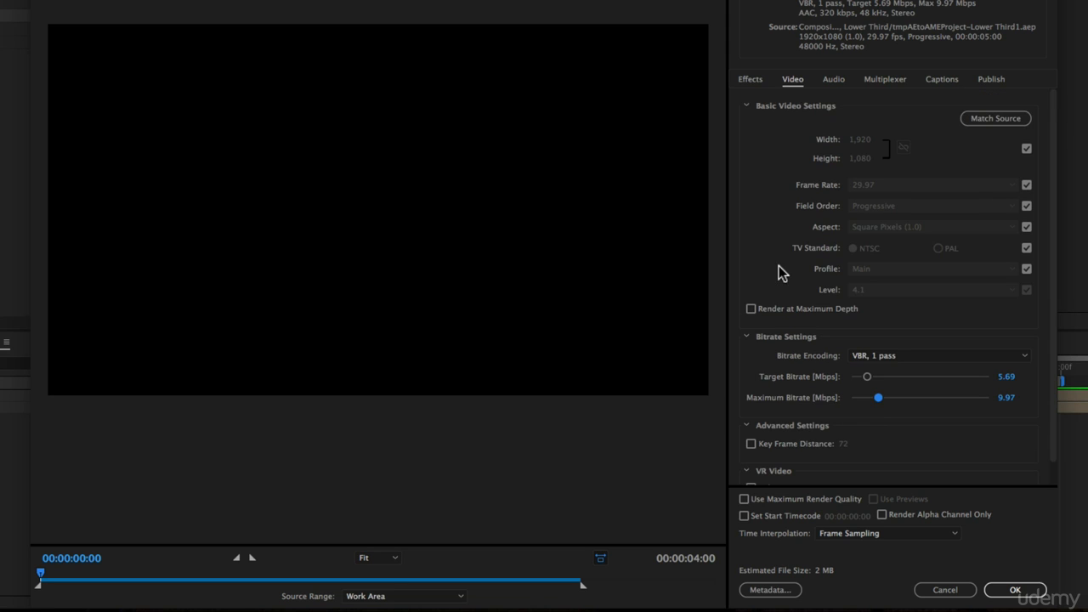
{"action": "left_click", "coordinate": [751, 310]}
{"action": "scroll", "coordinate": [806, 222], "scroll_direction": "down", "scroll_amount": 1}
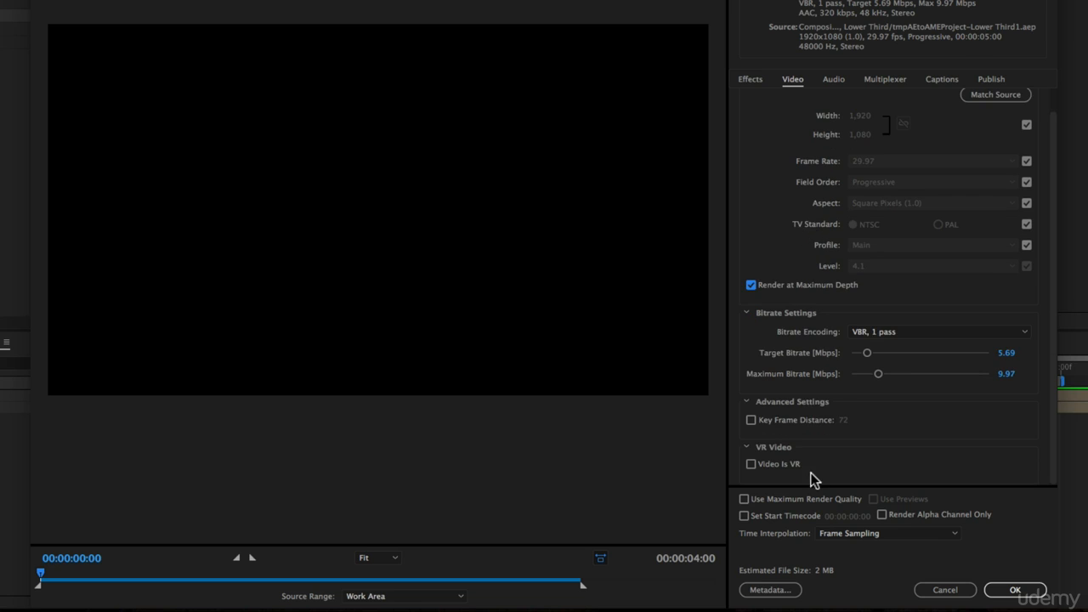
{"action": "left_click", "coordinate": [744, 499]}
{"action": "left_click", "coordinate": [1015, 590]}
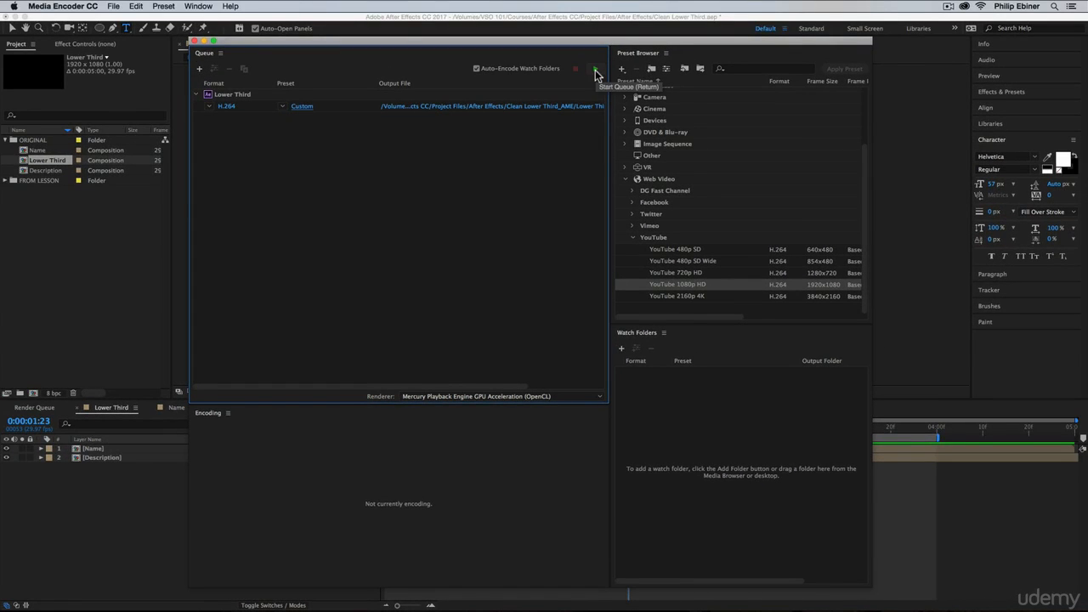
{"action": "left_click", "coordinate": [595, 72]}
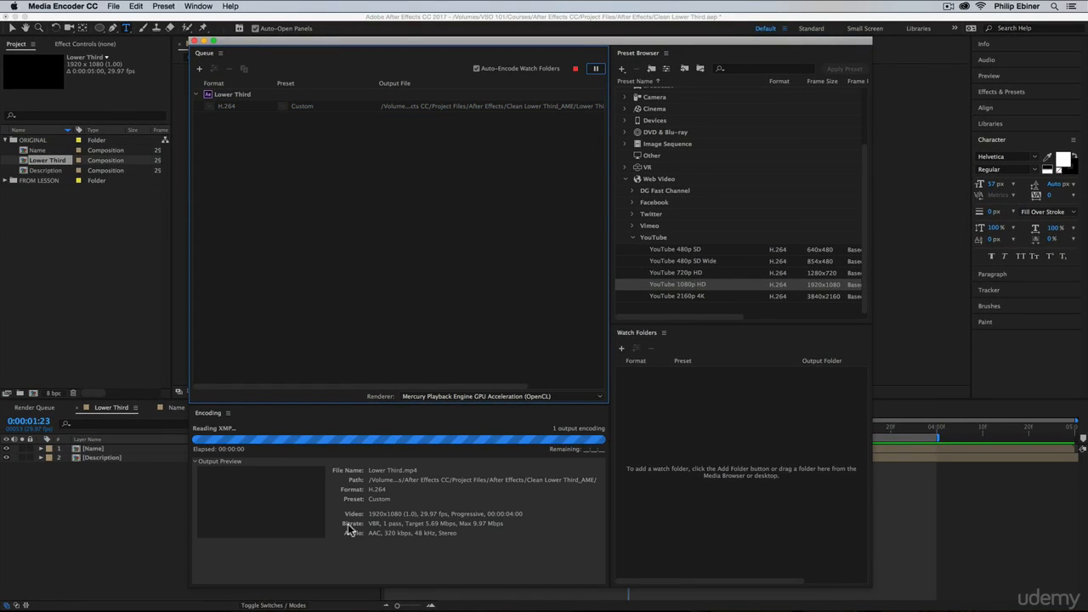
Switch to After Effects, view the Lower Third composition at 0:00:00:25, and return to Media Encoder
{"action": "left_click", "coordinate": [34, 366]}
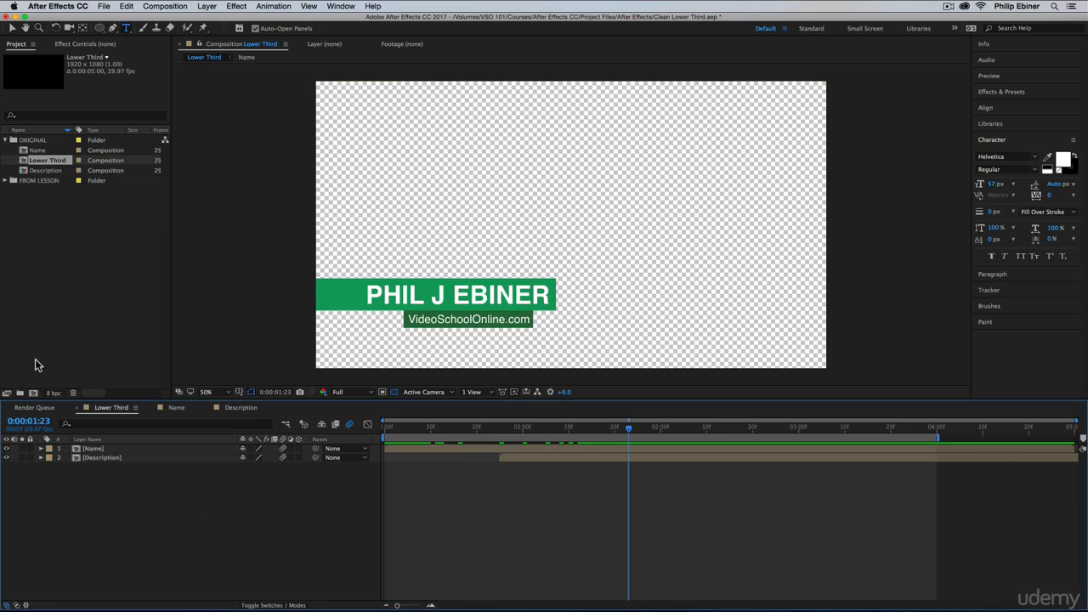
{"action": "left_click", "coordinate": [500, 427]}
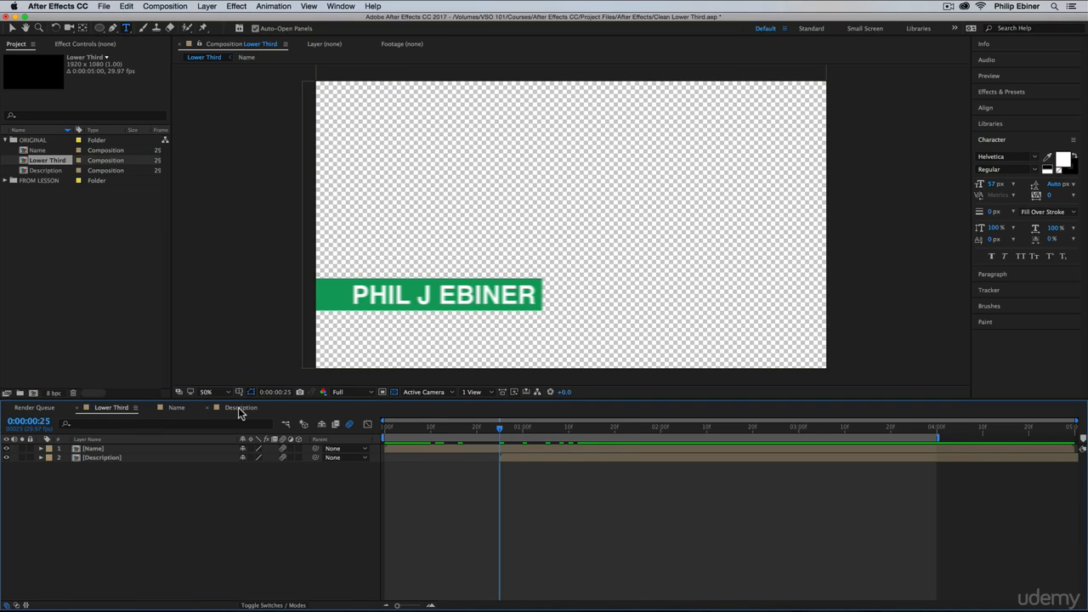
{"action": "key", "text": "super+Tab"}
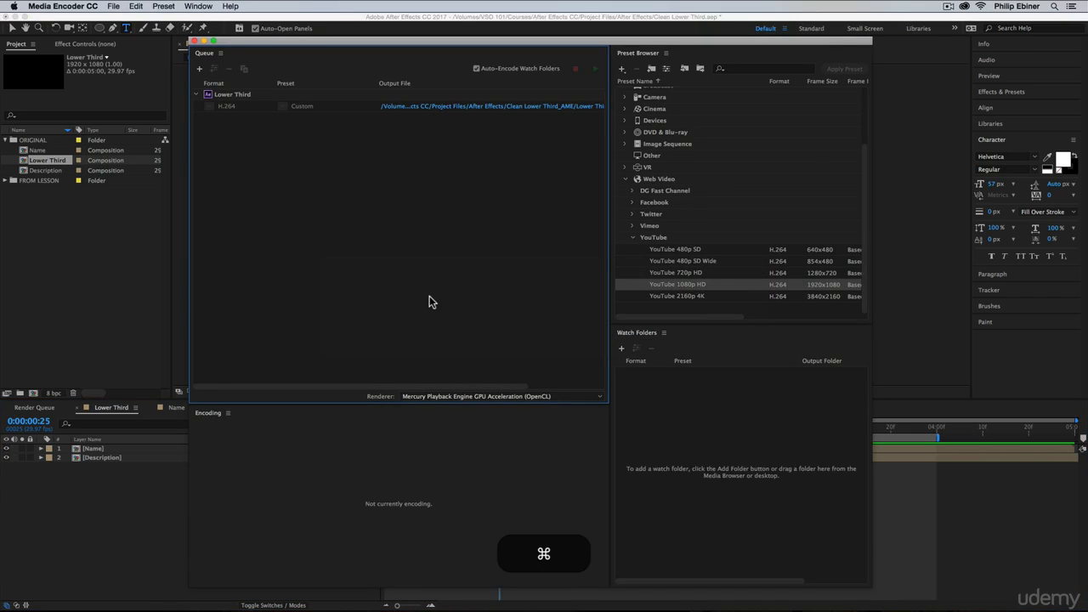
Open the output folder of the encoded Lower Third, preview Lower Third.mp4 in Finder, and return to Media Encoder
{"action": "left_click", "coordinate": [429, 112]}
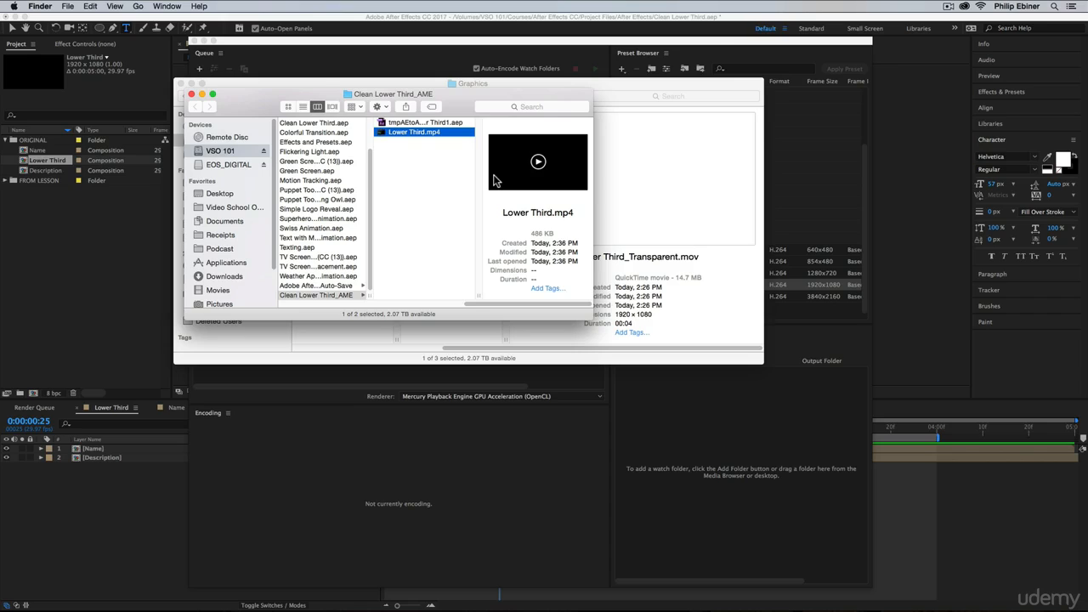
{"action": "key", "text": "space"}
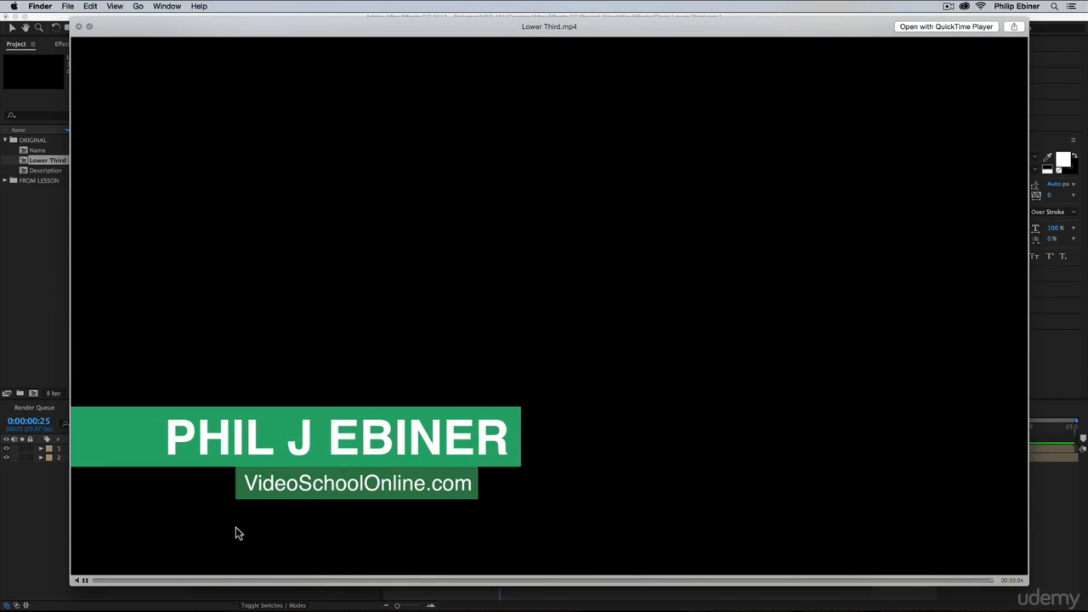
{"action": "key", "text": "space"}
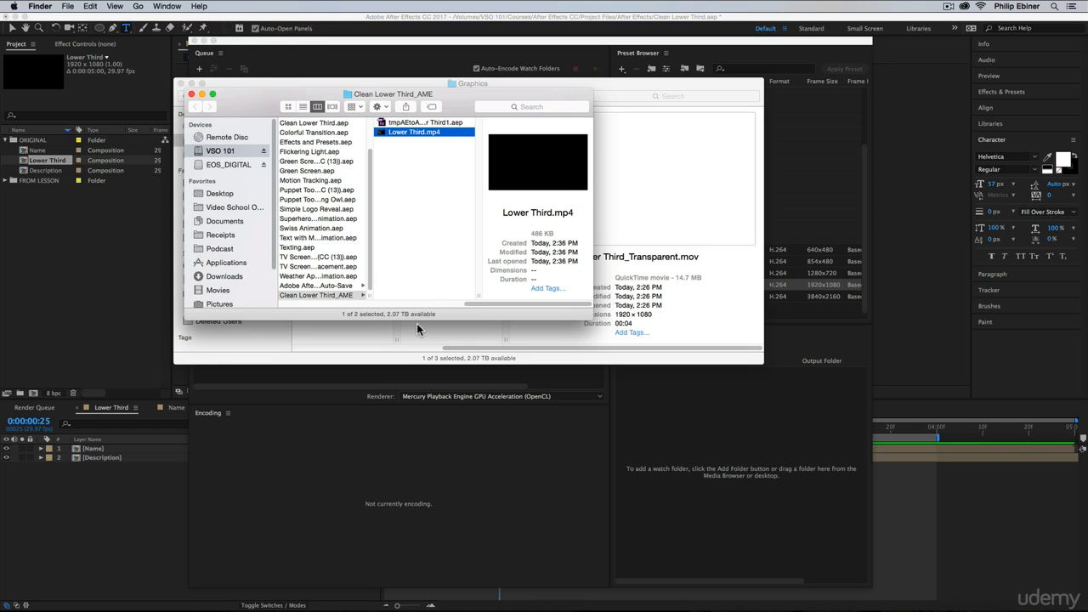
{"action": "left_click_drag", "start_coordinate": [490, 89], "coordinate": [459, 181]}
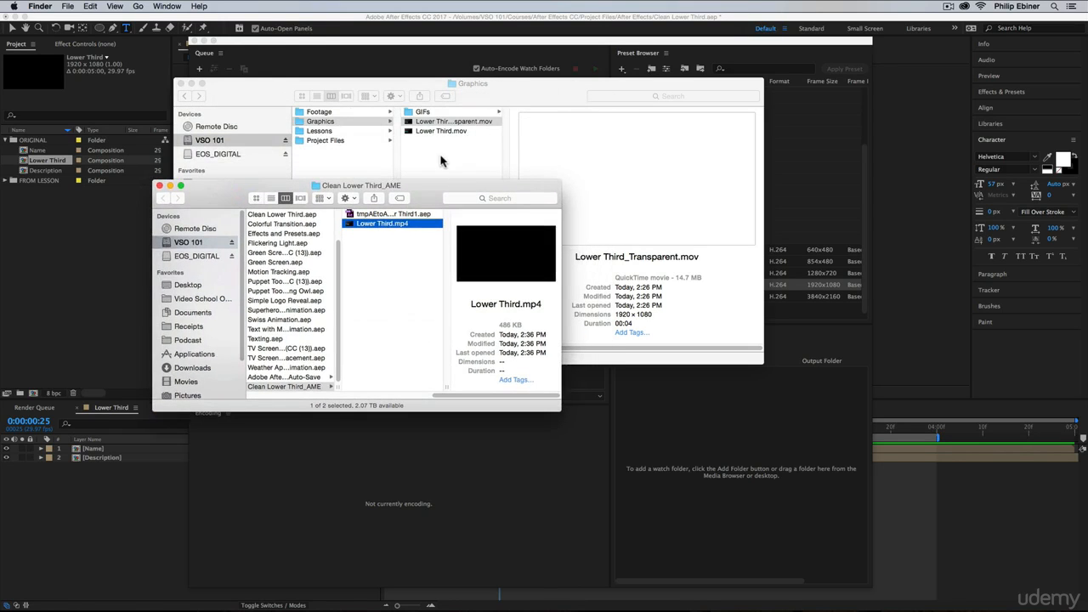
{"action": "left_click", "coordinate": [630, 46]}
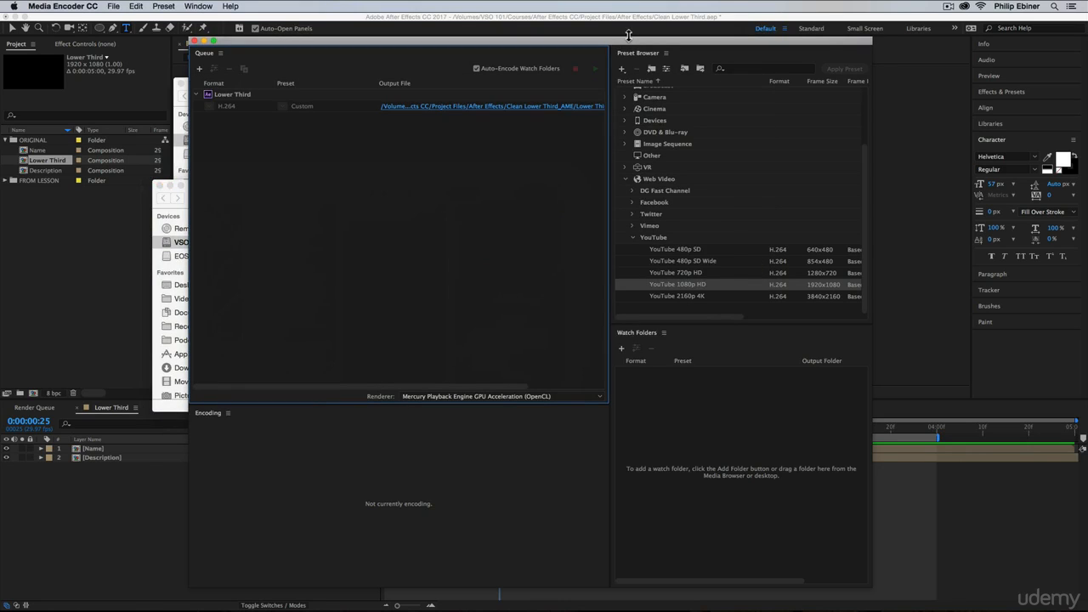